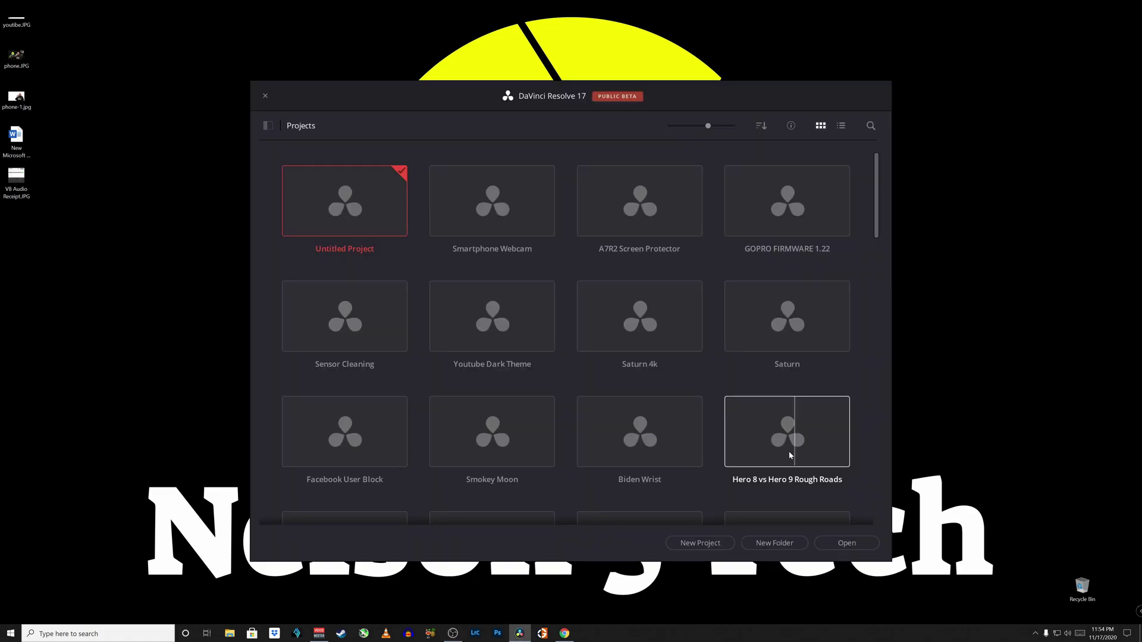
# Step: Open the Smartphone Webcam project and load the YouTube 2160p render preset
pyautogui.doubleClick(483, 212)
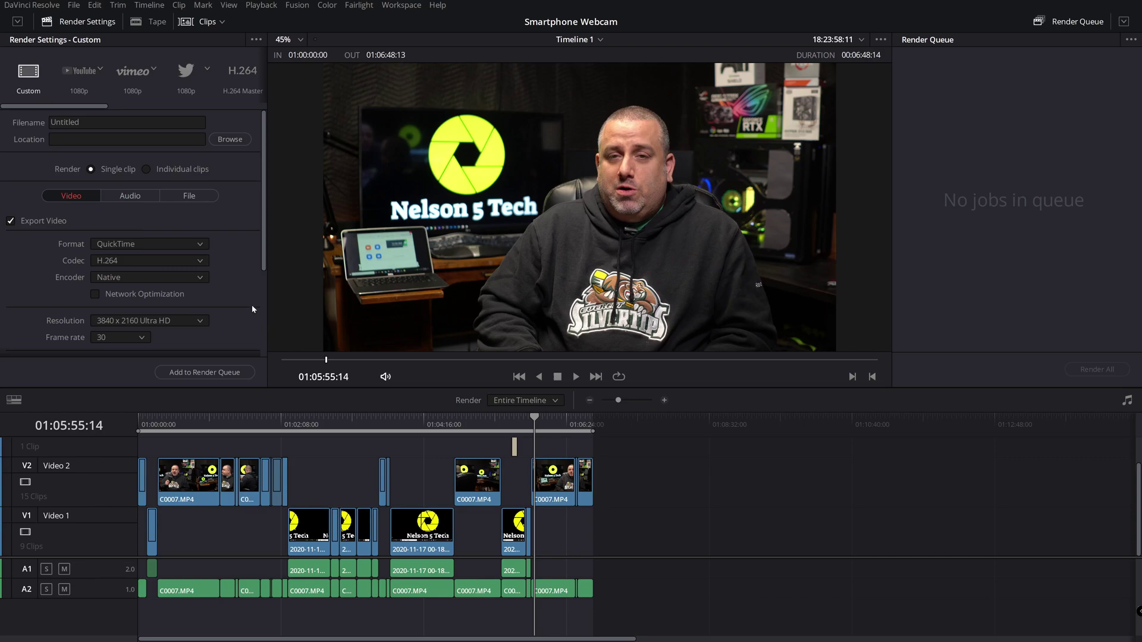
pyautogui.click(101, 69)
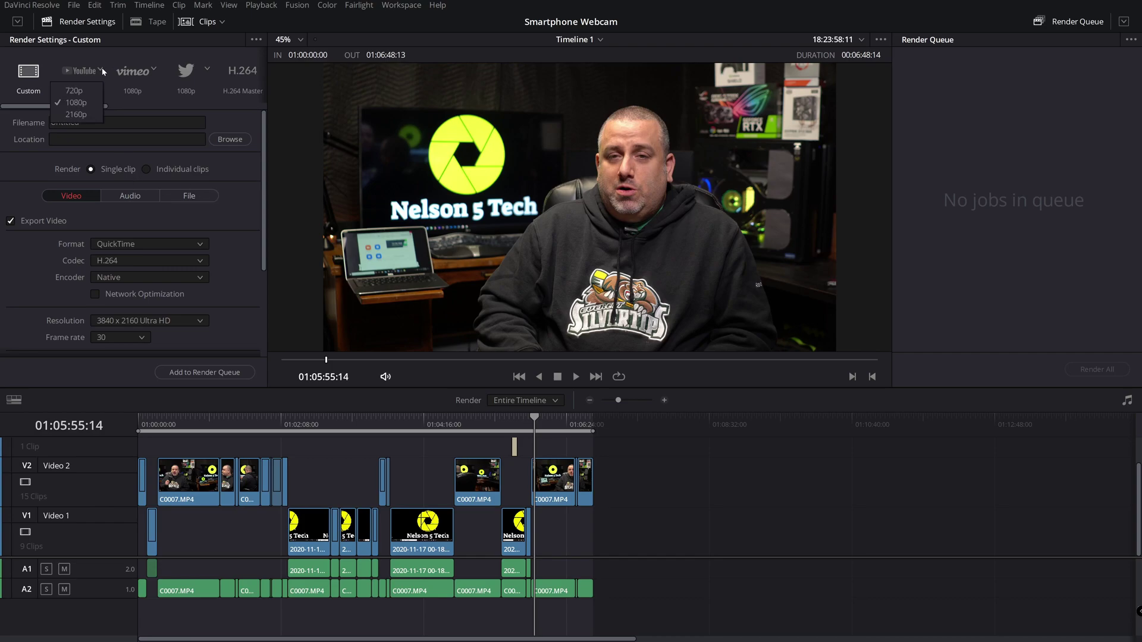
pyautogui.click(75, 107)
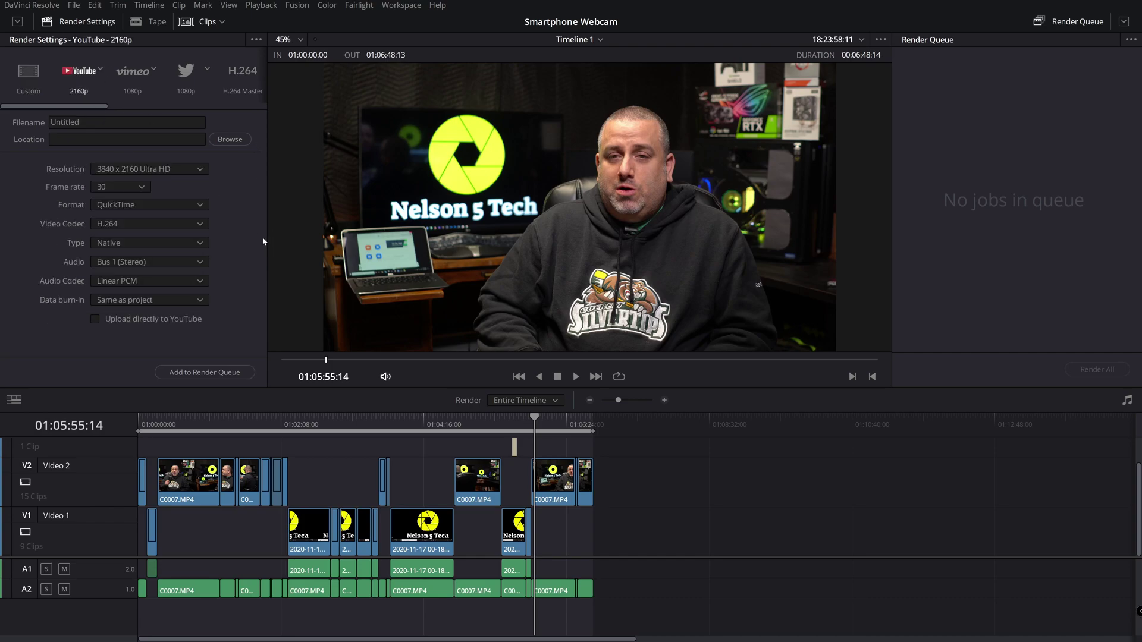
# Step: Switch to Custom render settings with the NVIDIA encoder and adjust the restricted bitrate
pyautogui.click(28, 72)
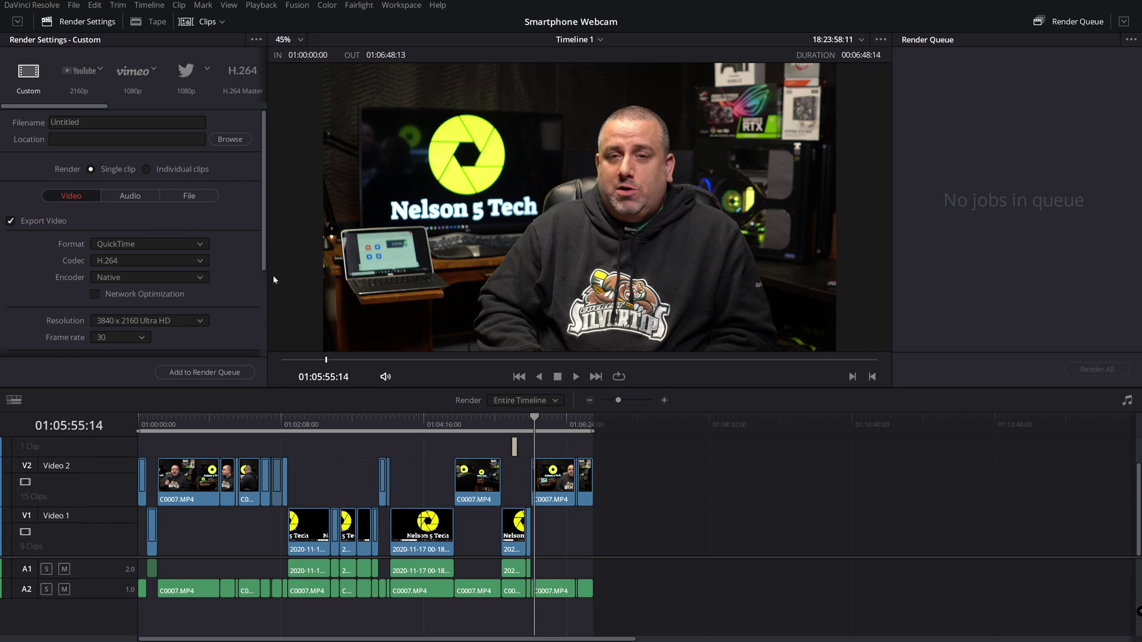
pyautogui.click(119, 279)
pyautogui.click(111, 305)
pyautogui.moveTo(262, 221); pyautogui.dragTo(237, 294)
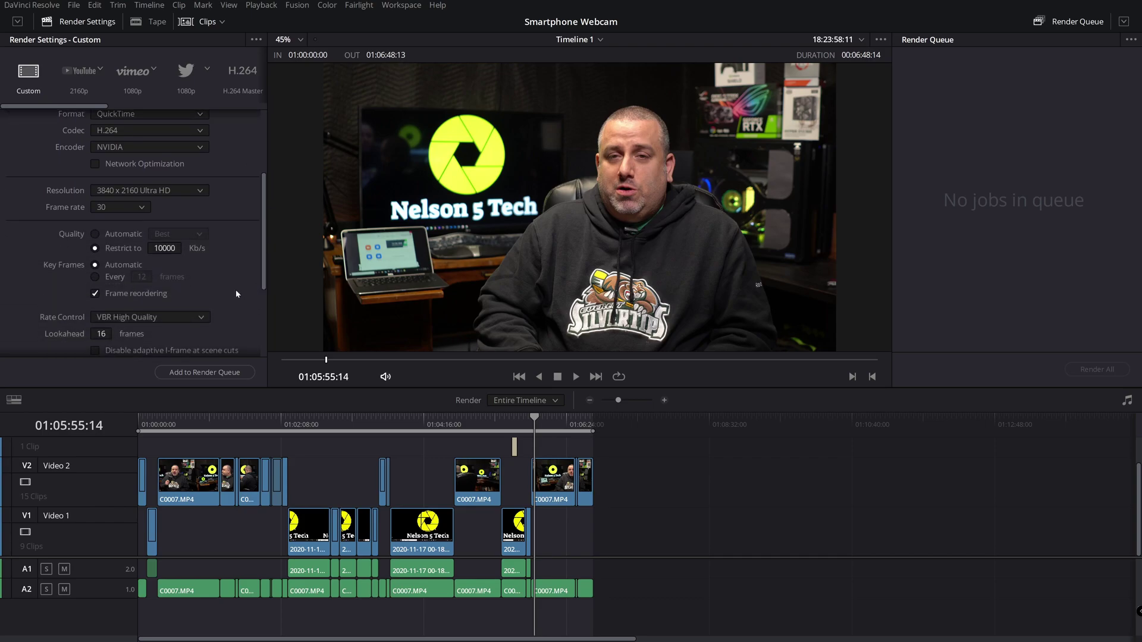
pyautogui.moveTo(157, 249); pyautogui.dragTo(159, 250)
# Step: Restrict the bitrate to 40000 Kb/s, add the timeline to the render queue, and render it
pyautogui.click(160, 249)
pyautogui.write('40000')
pyautogui.click(201, 376)
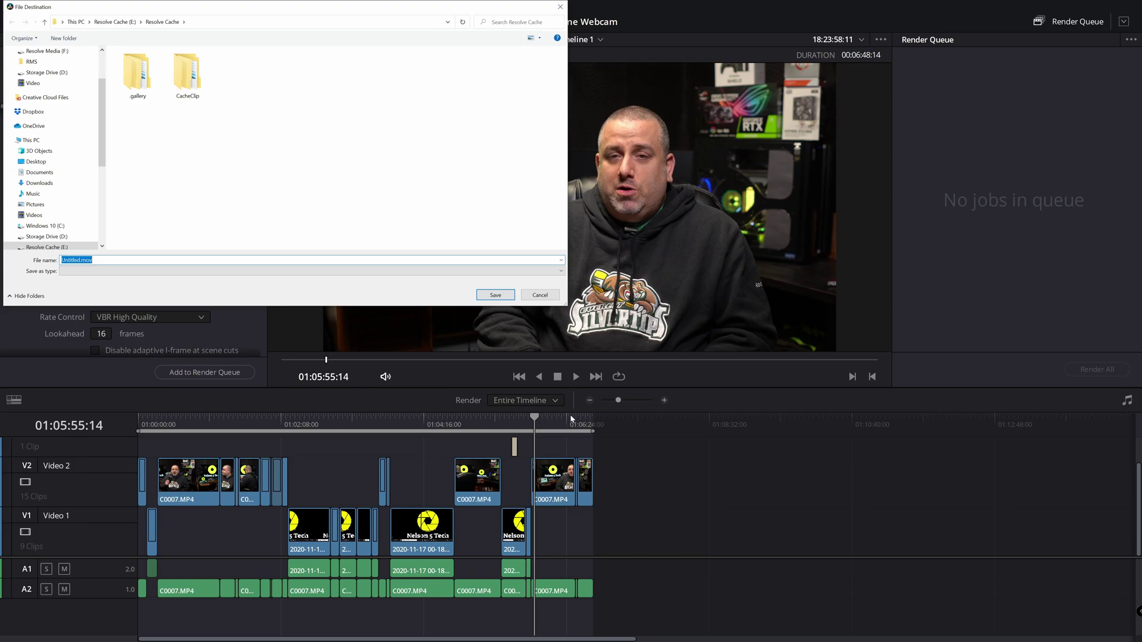
pyautogui.click(493, 299)
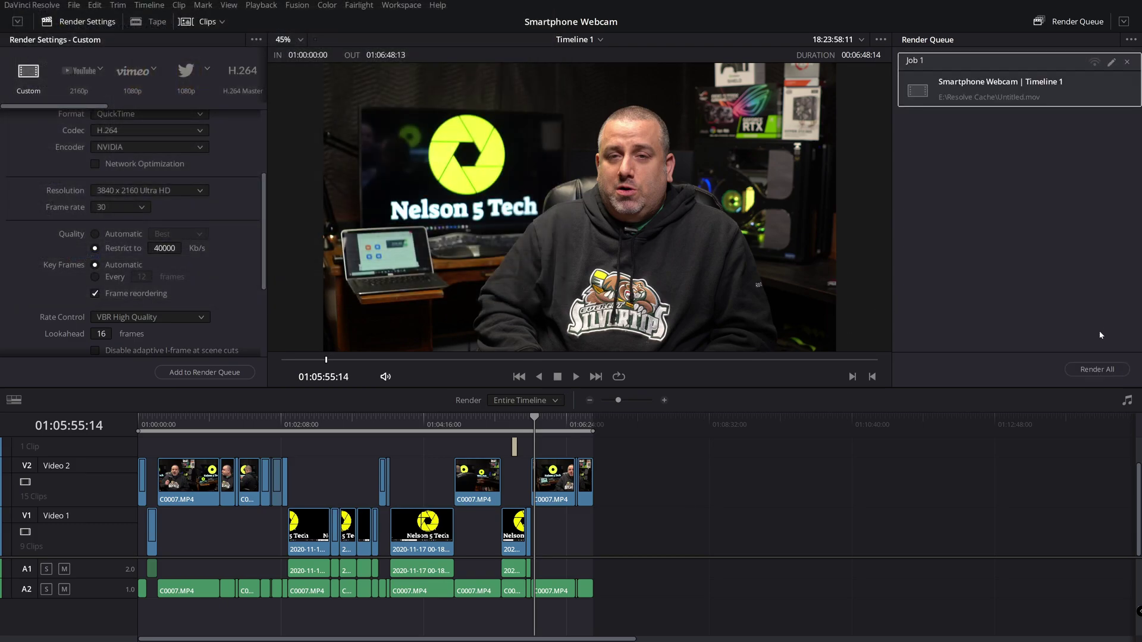
pyautogui.click(1098, 370)
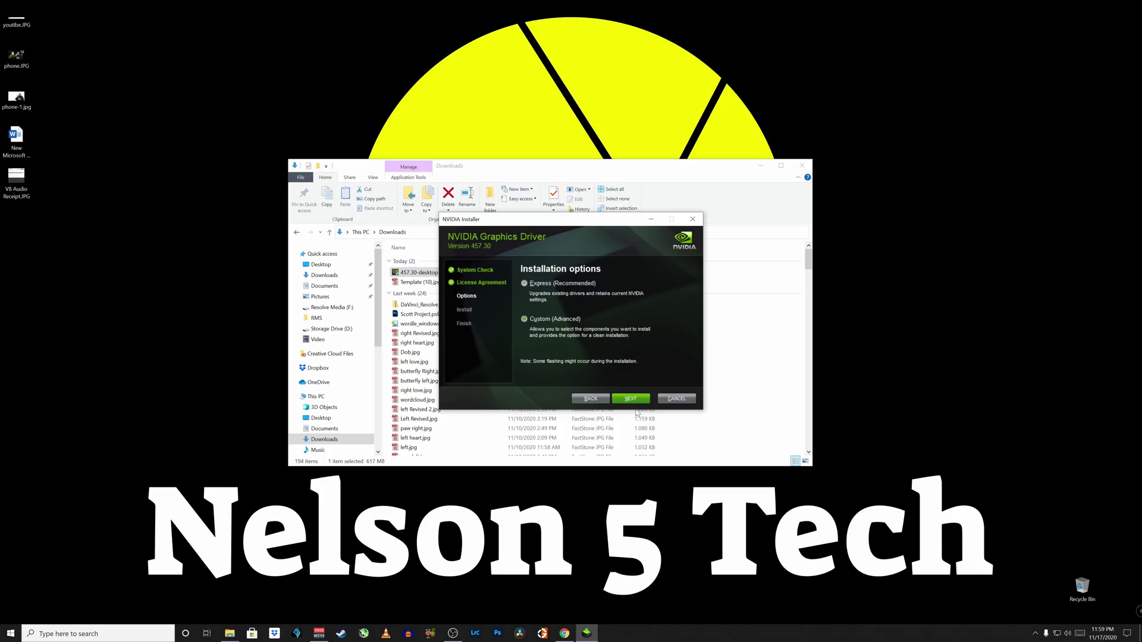
# Step: Run a Custom (Advanced) install of NVIDIA driver 457.30 with all components checked
pyautogui.click(646, 399)
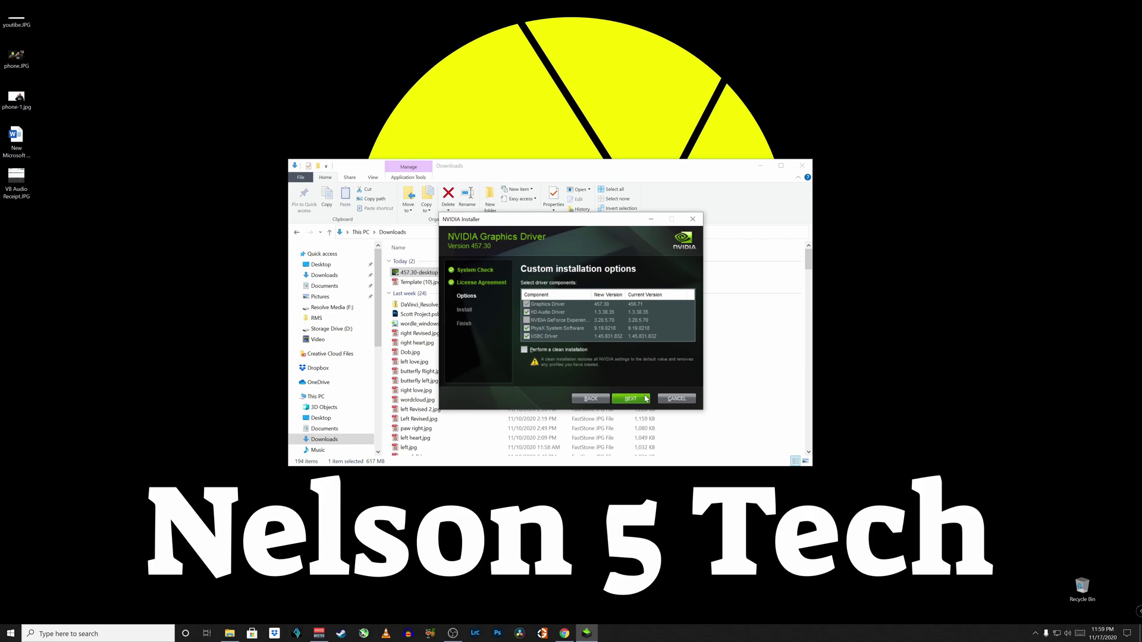
pyautogui.click(646, 399)
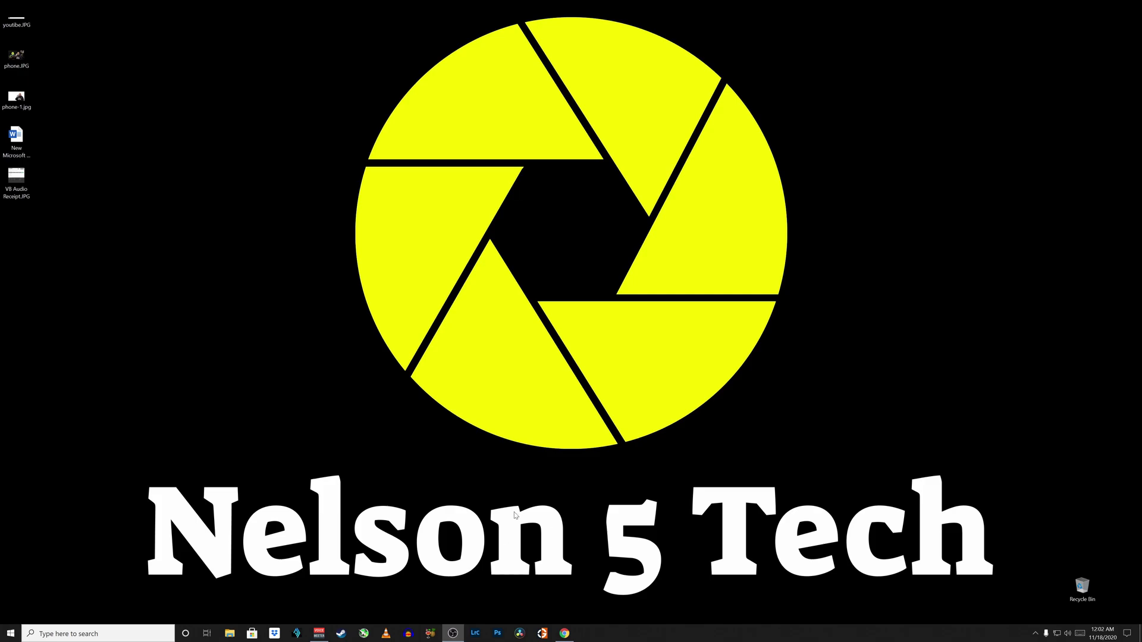
# Step: Relaunch DaVinci Resolve from the taskbar
pyautogui.click(519, 633)
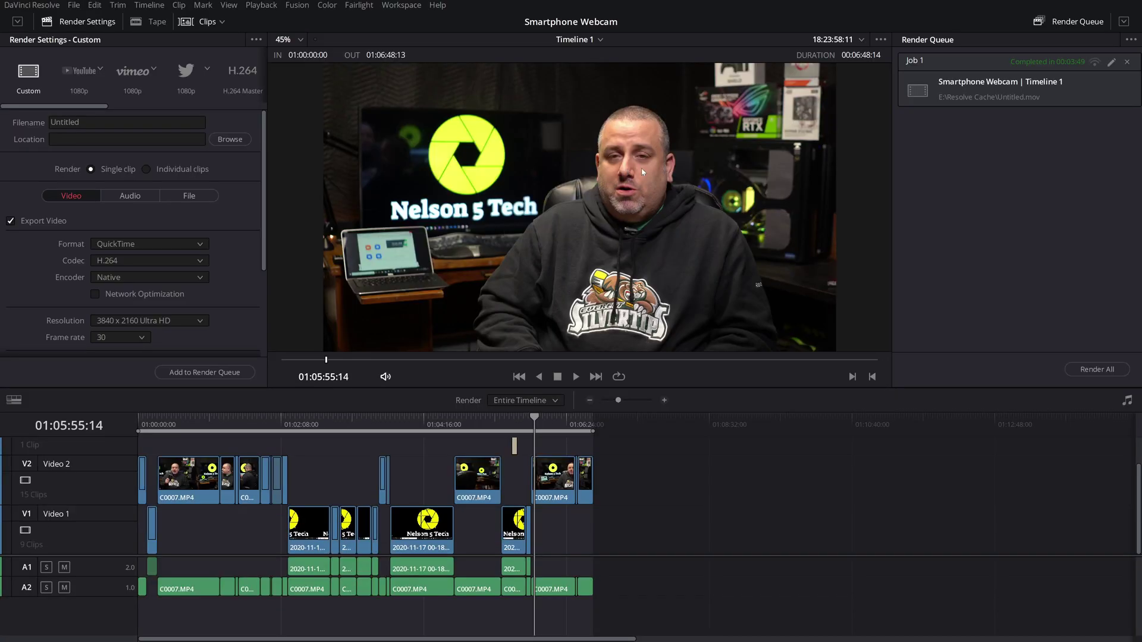
# Step: Delete the completed Job 1 and apply the YouTube 2160p preset as Custom settings
pyautogui.click(1128, 62)
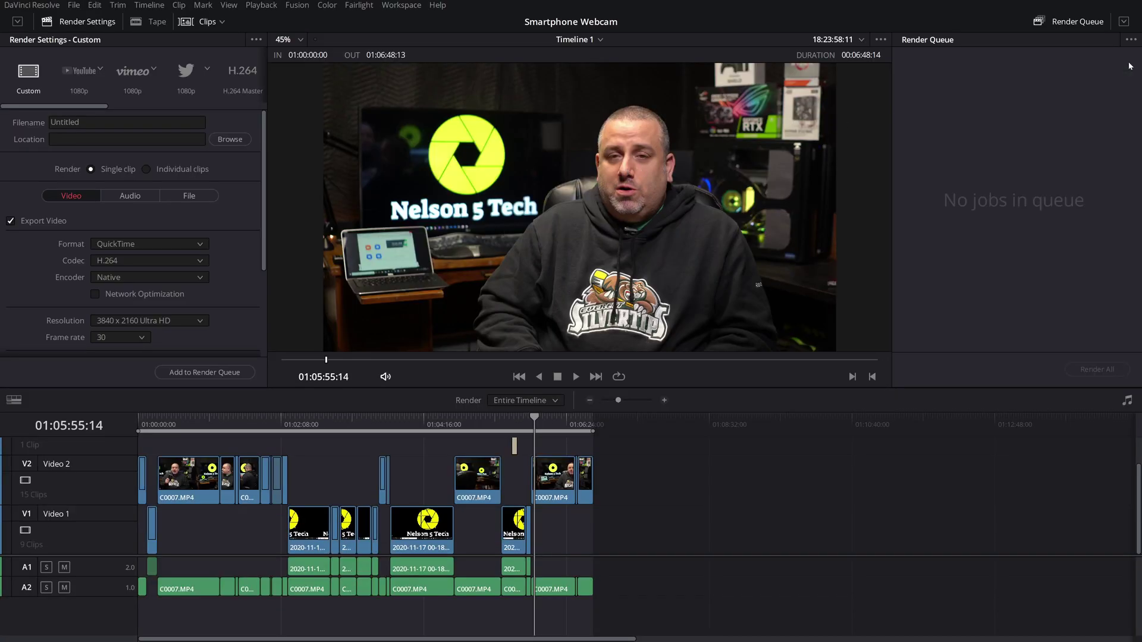
pyautogui.click(103, 67)
pyautogui.click(78, 112)
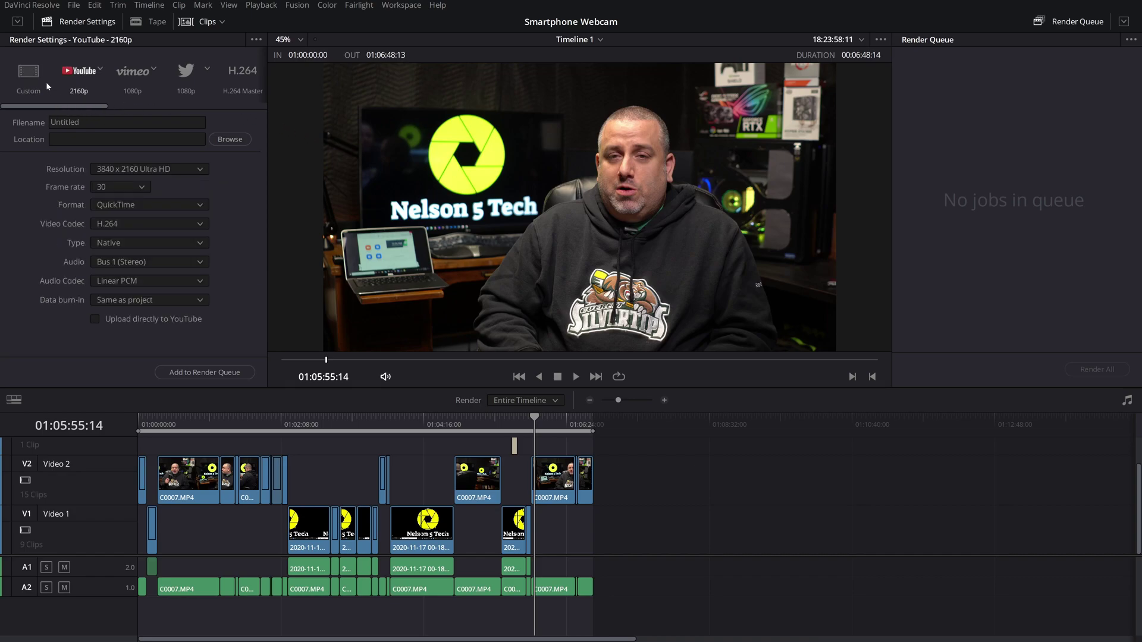
pyautogui.click(30, 72)
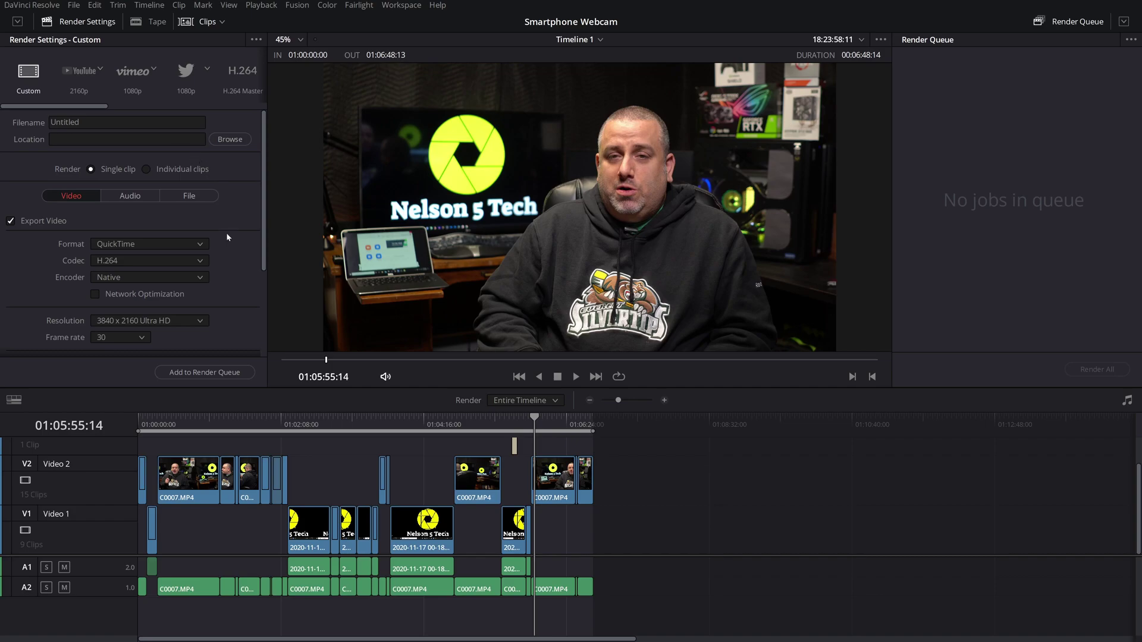
# Step: Set the encoder to NVIDIA and change the restricted bitrate from 10000 to 40000 Kb/s
pyautogui.click(114, 278)
pyautogui.click(113, 301)
pyautogui.scroll(-4, 226, 256)
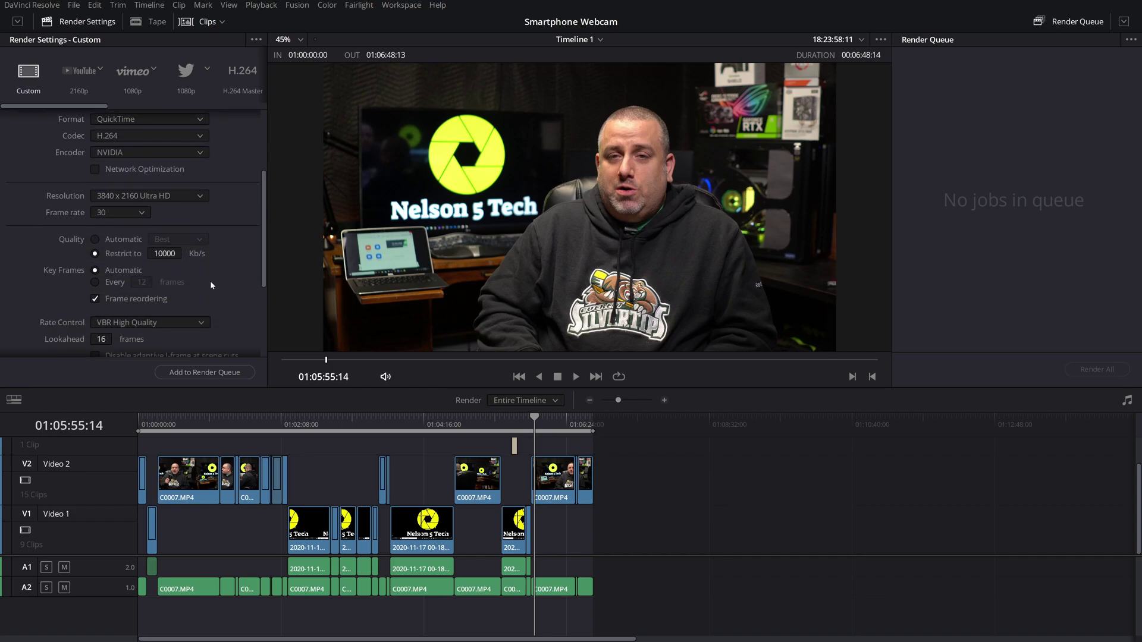
pyautogui.click(158, 254)
pyautogui.press('BackSpace')
pyautogui.press('BackSpace')
pyautogui.press('BackSpace')
pyautogui.press('BackSpace')
pyautogui.press('BackSpace')
pyautogui.write('40000')
# Step: Queue the timeline with '-2' appended to the output file name and render it
pyautogui.click(214, 380)
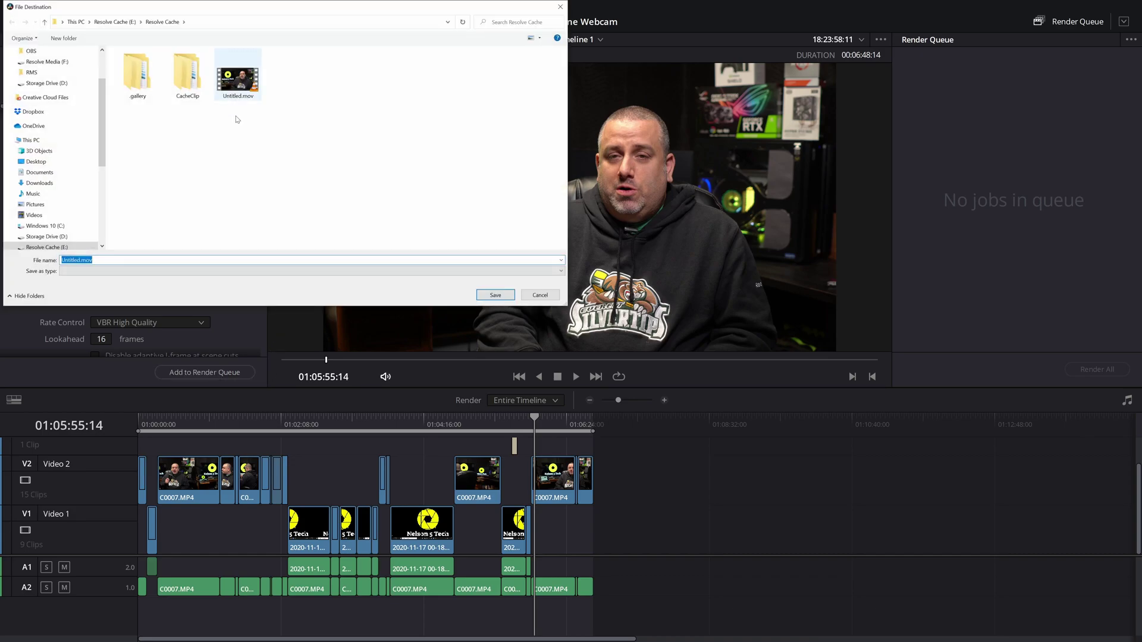
pyautogui.click(80, 260)
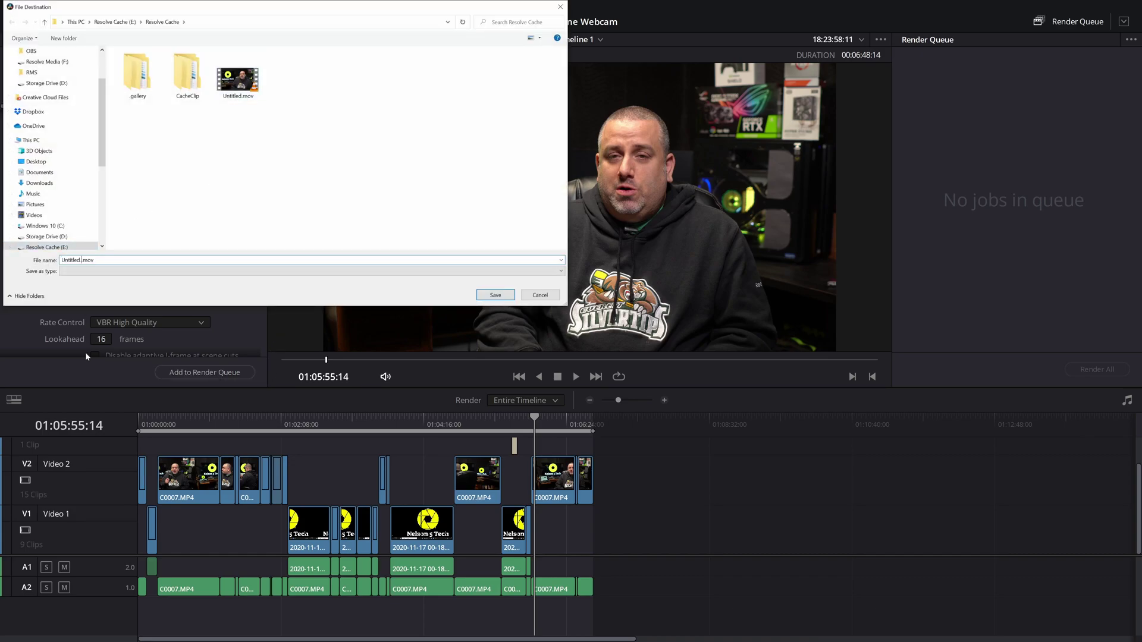
pyautogui.write('-2')
pyautogui.click(497, 296)
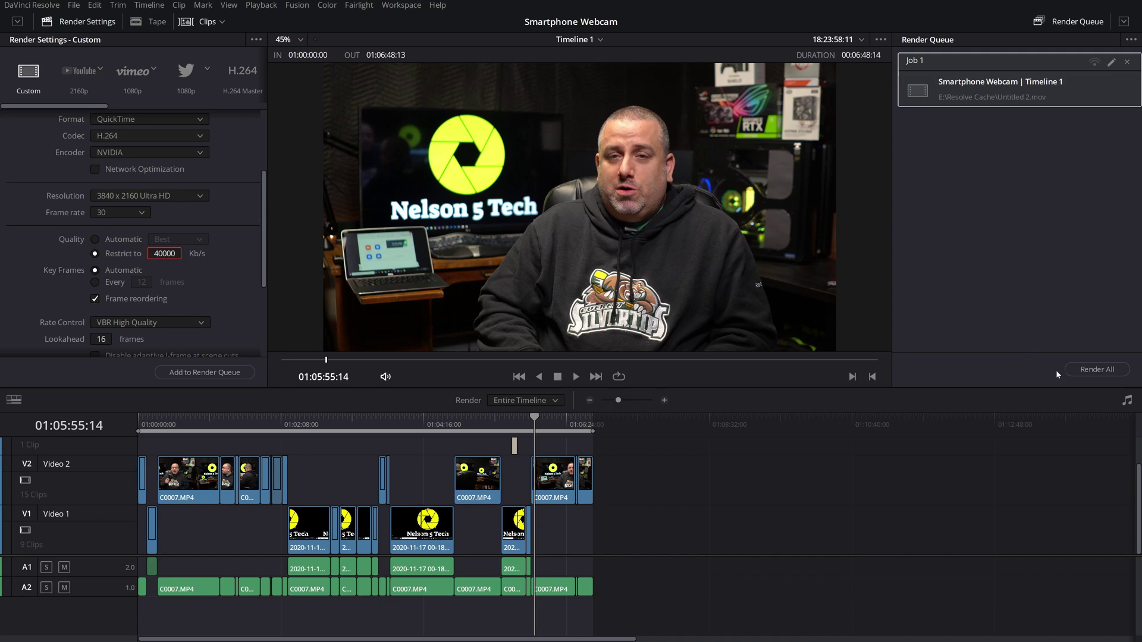
pyautogui.click(1095, 369)
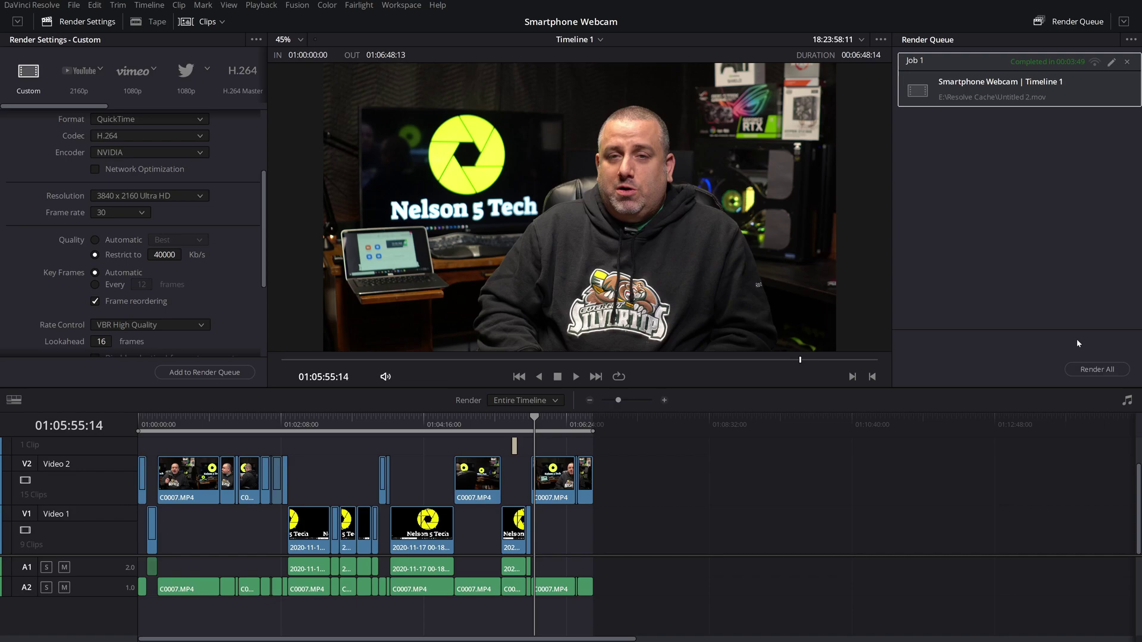
# Step: Wait for the second render to complete, opening and closing the Workspace menu meanwhile
pyautogui.click(402, 4)
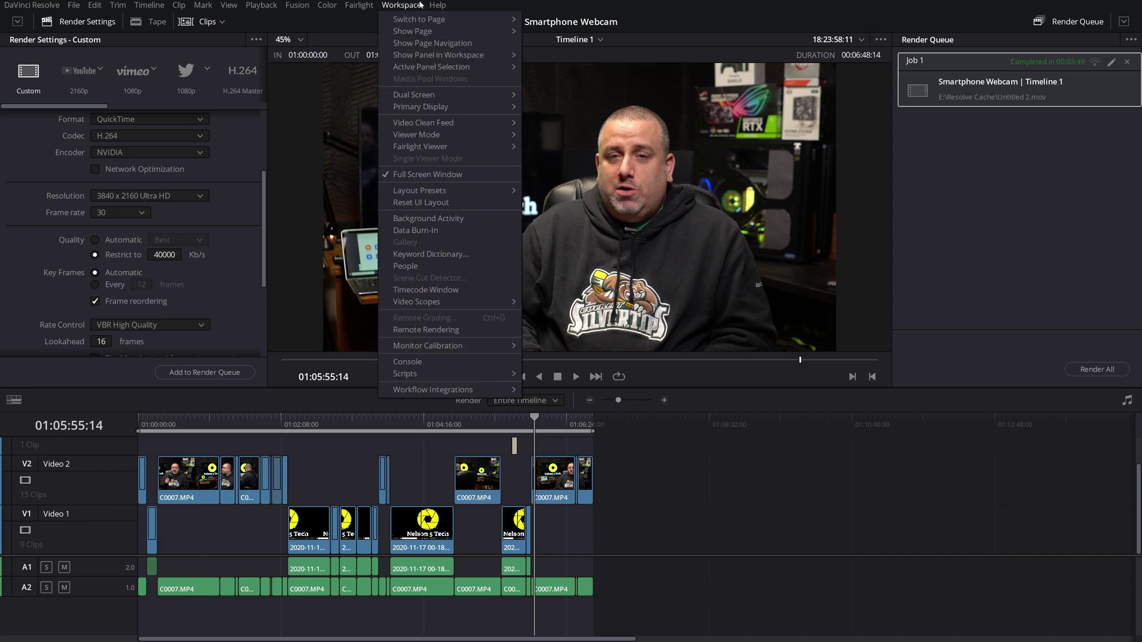
pyautogui.click(667, 22)
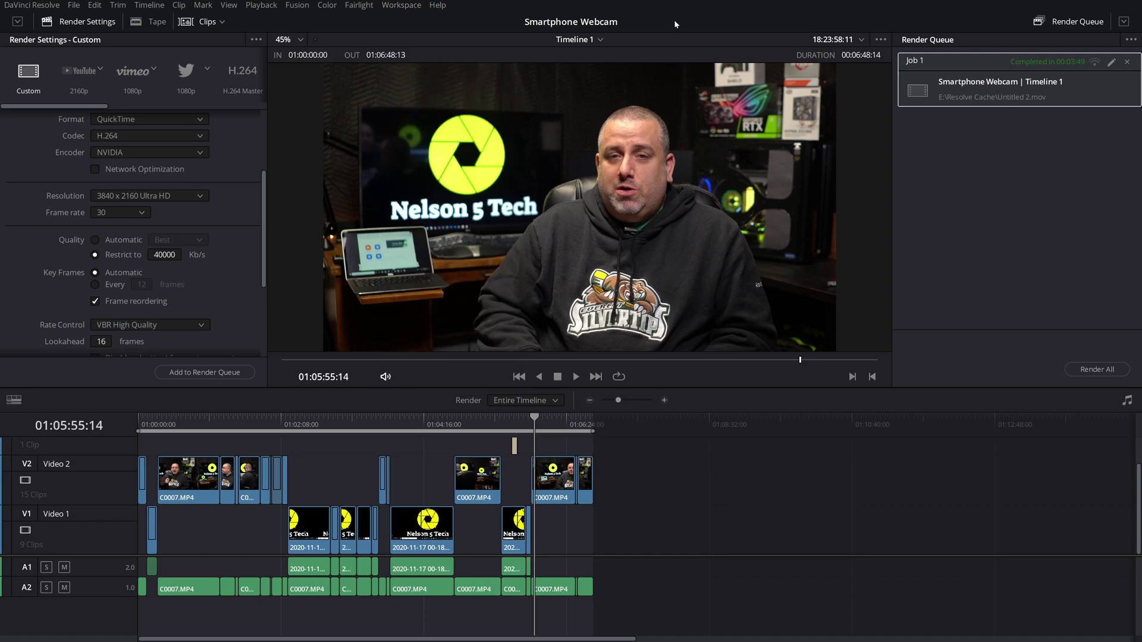